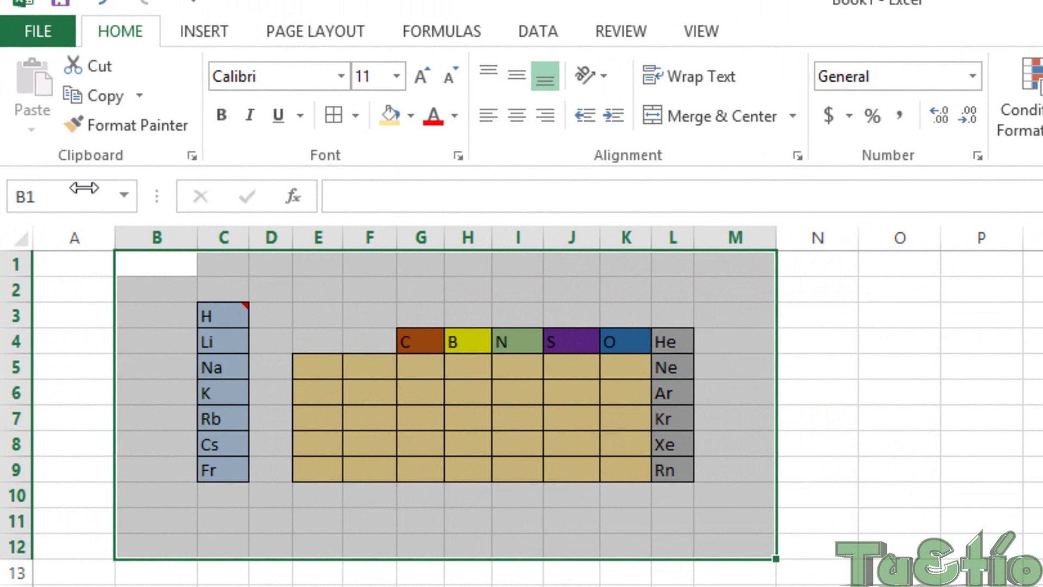
Look over the hydrogen cell's existing comment and the periodic table block
click(234, 326)
mouse_move(222, 315)
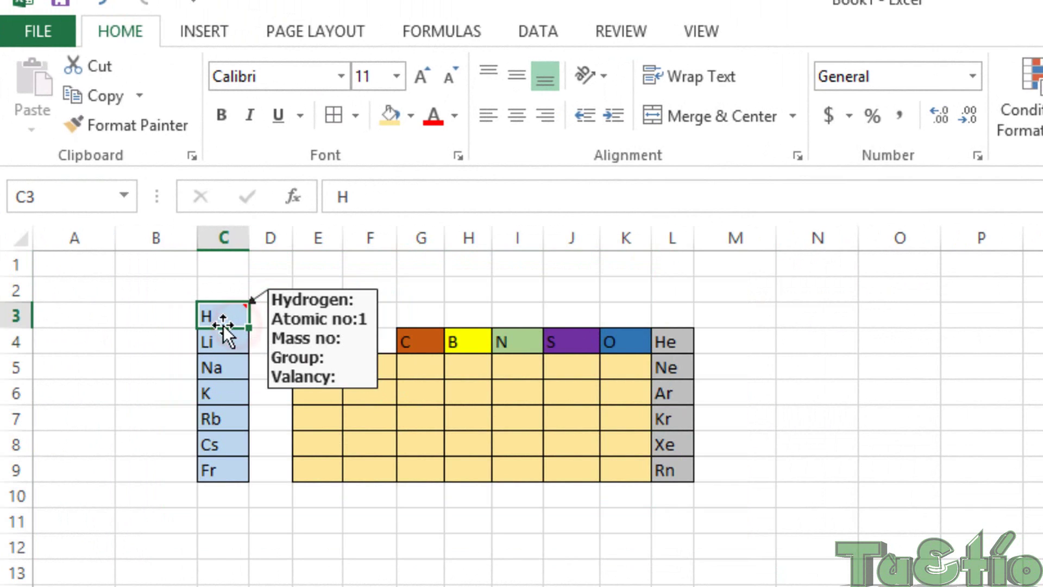
click(183, 312)
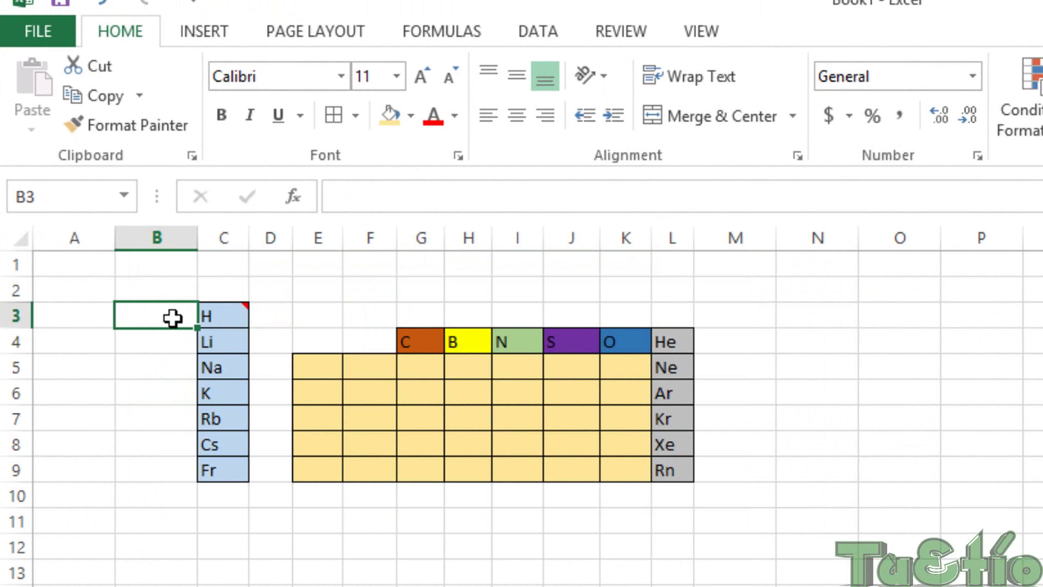
drag(171, 317, 721, 495)
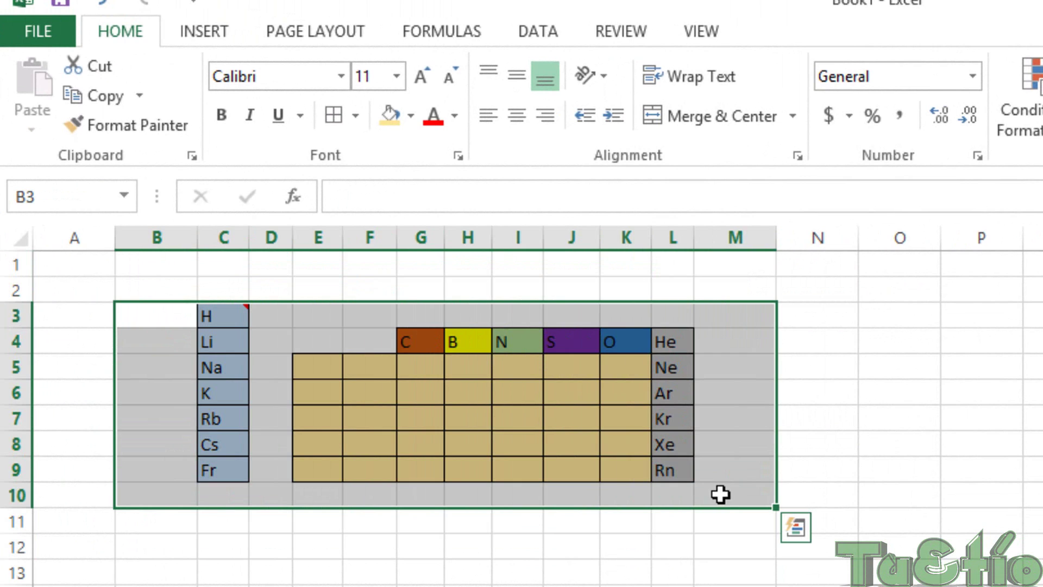
click(627, 567)
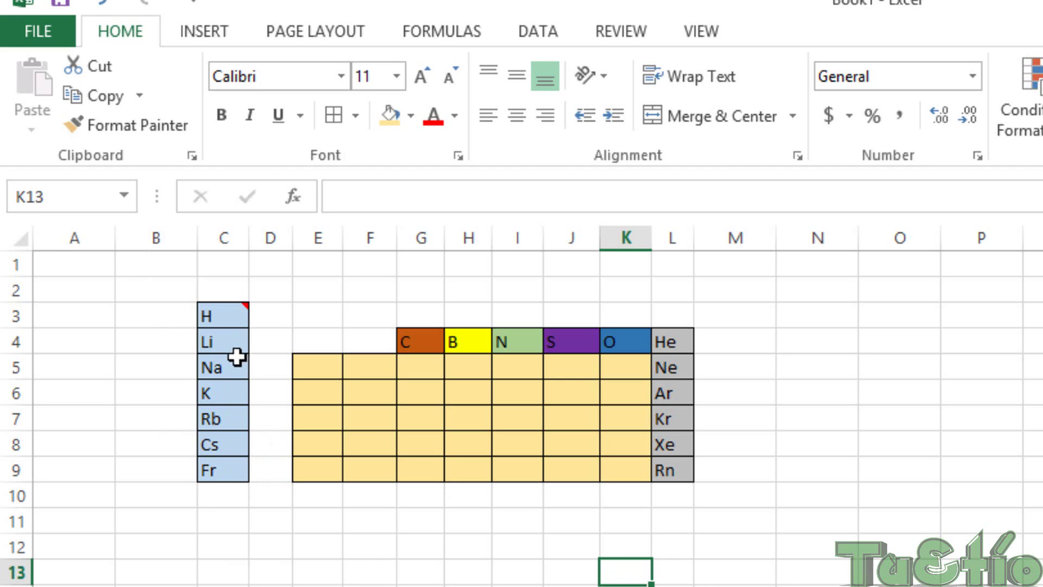
click(141, 373)
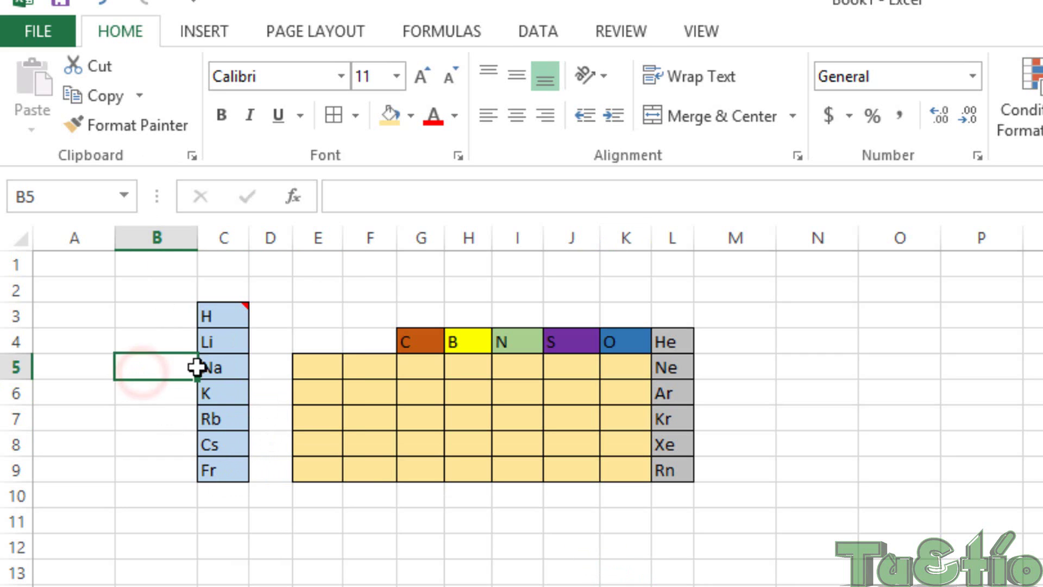
click(275, 383)
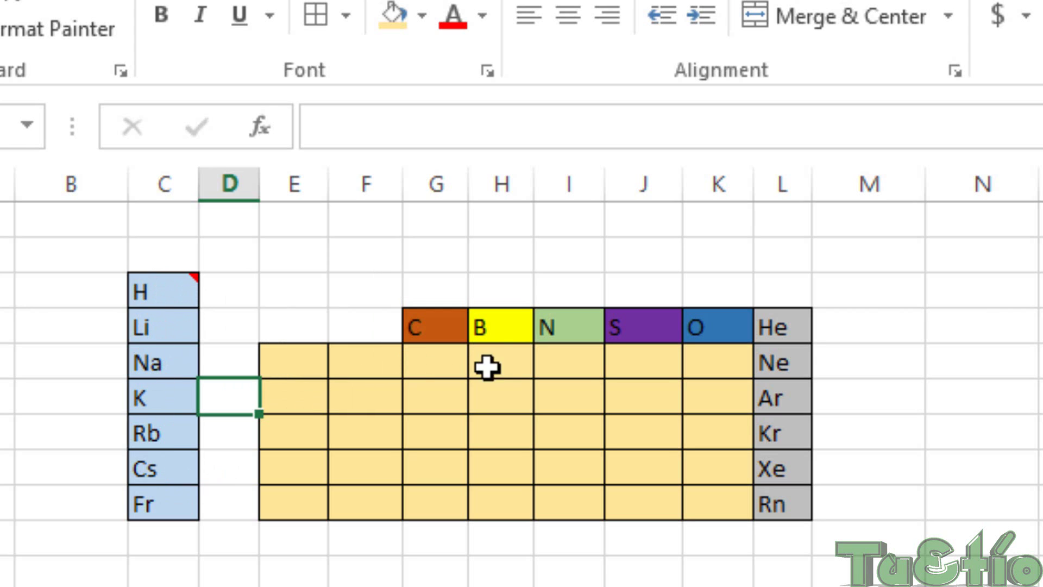
Add a new comment on the oxygen cell and delete its default author name
click(738, 326)
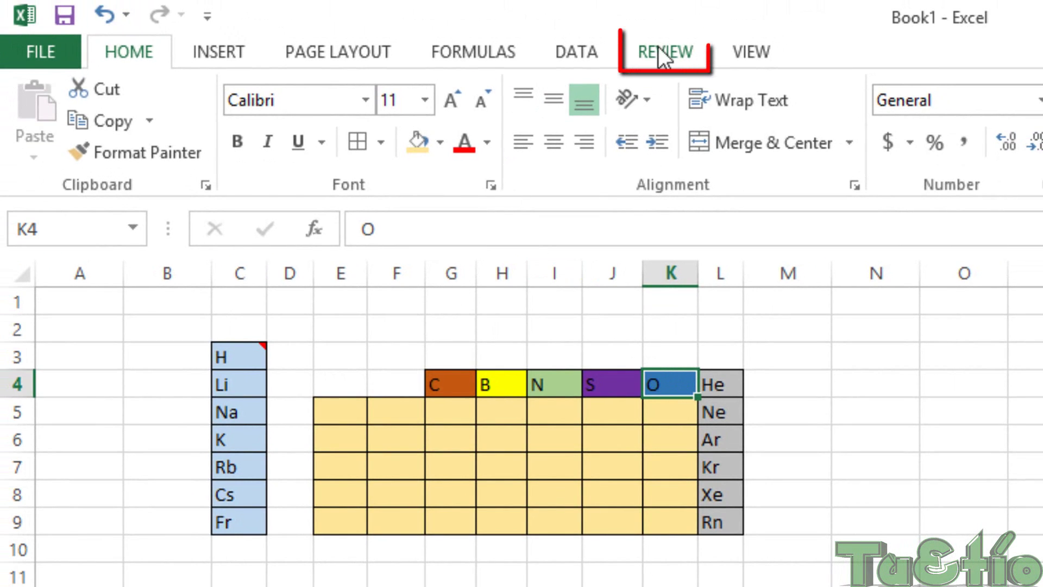
click(662, 56)
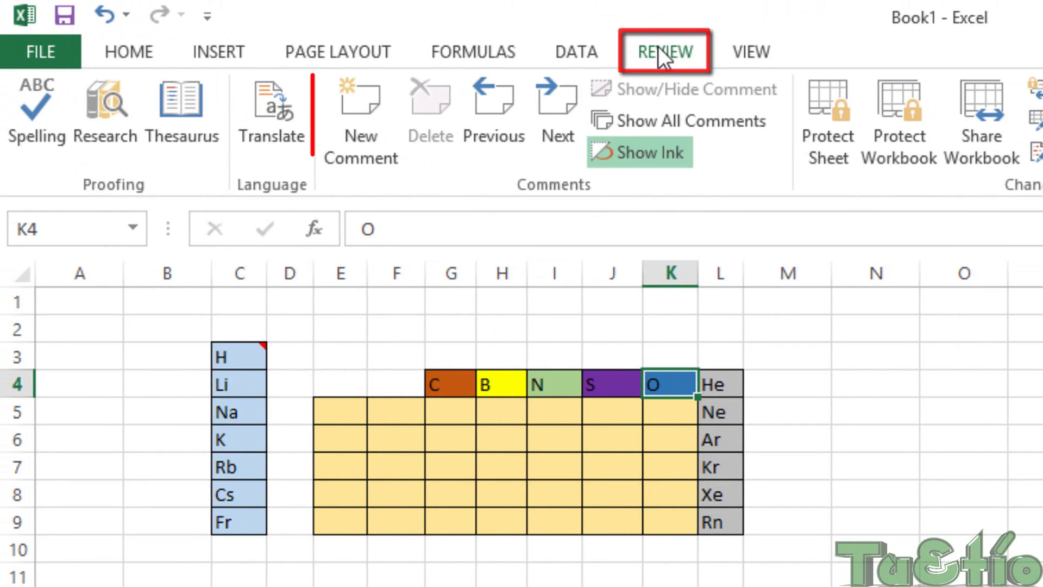
click(350, 129)
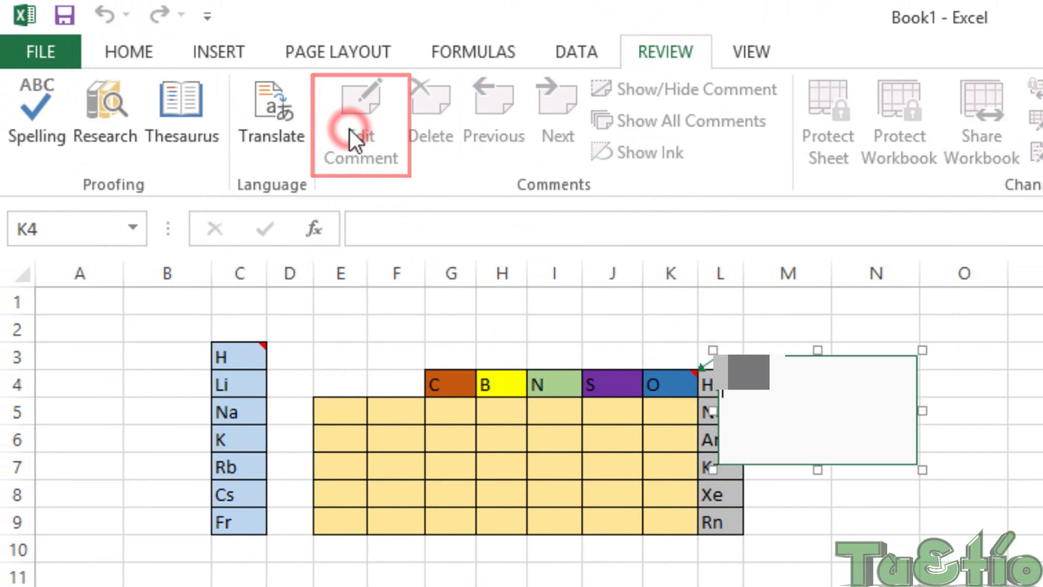
drag(779, 385, 728, 366)
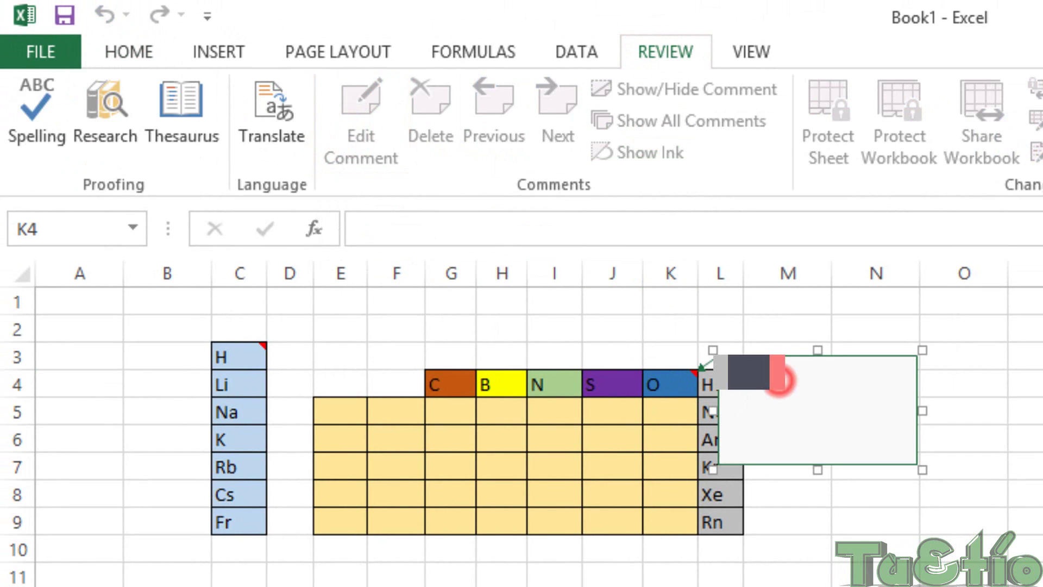
key(BackSpace)
text(oxy)
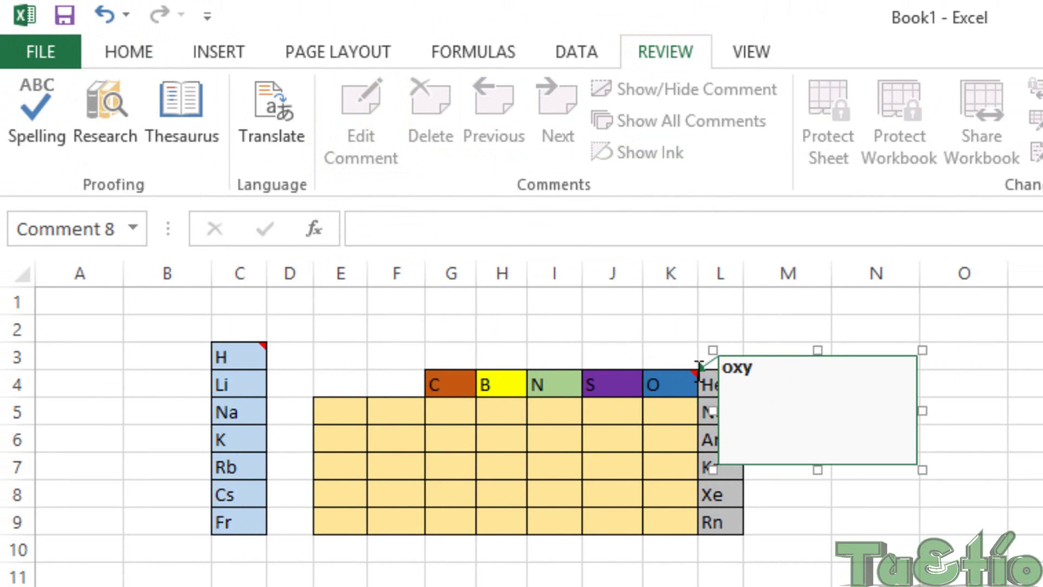
text(gen: A)
text(tomic no:)
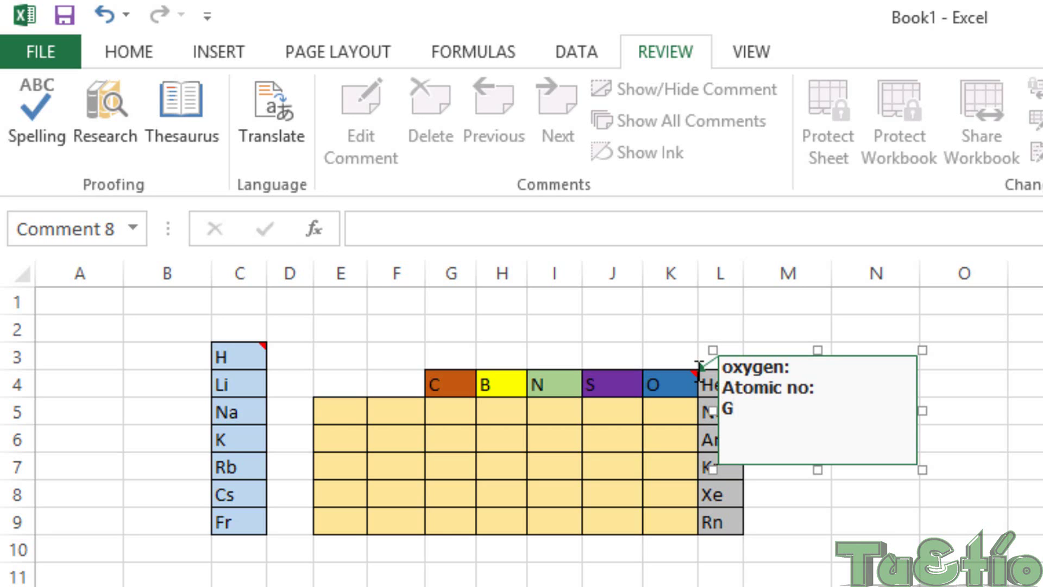
text(oup:)
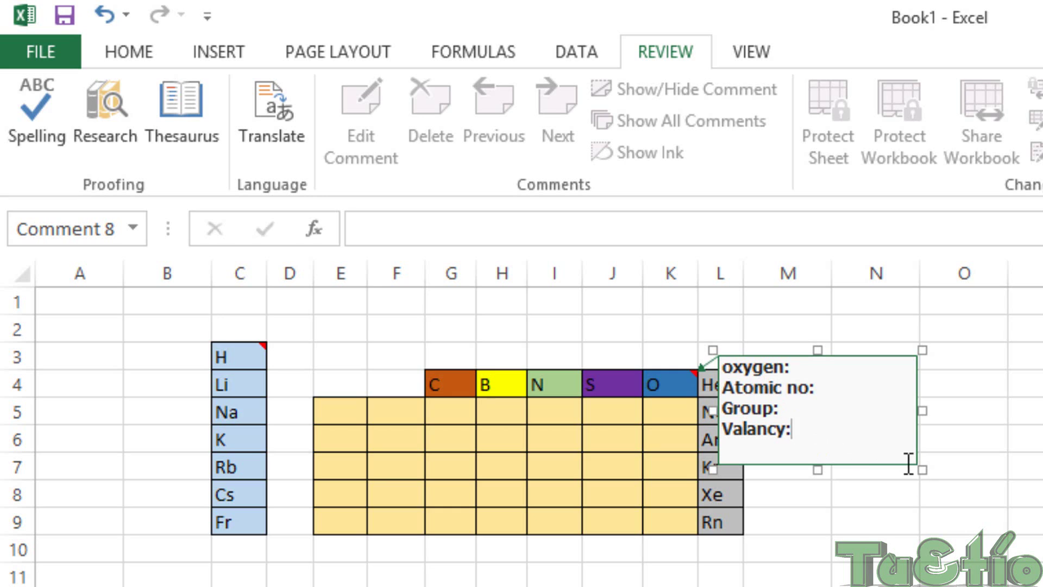
Shrink the oxygen comment, extend it down to show the Valancy line, and reselect oxygen
drag(921, 469, 836, 434)
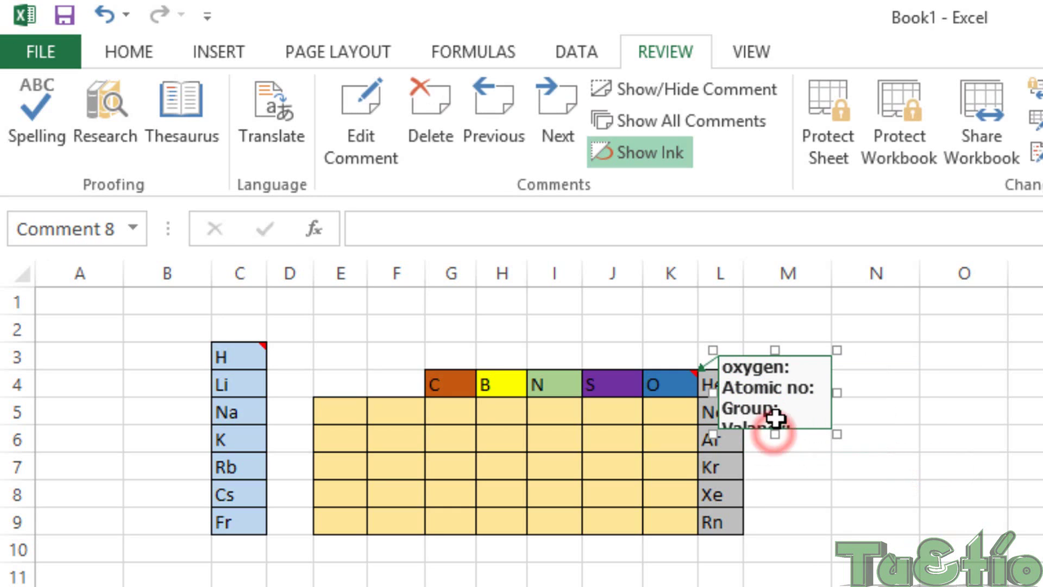
drag(774, 434, 773, 455)
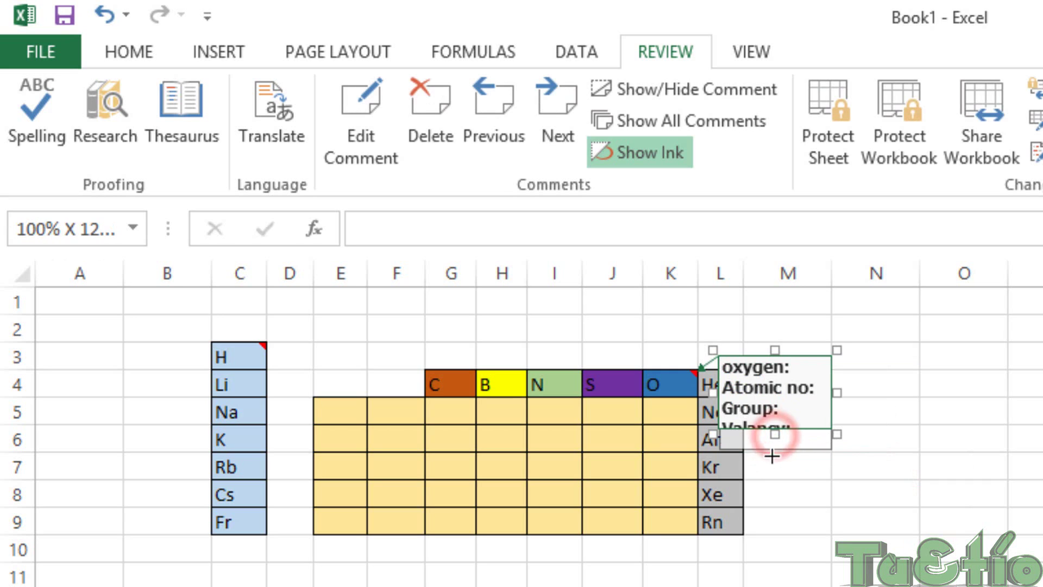
click(562, 404)
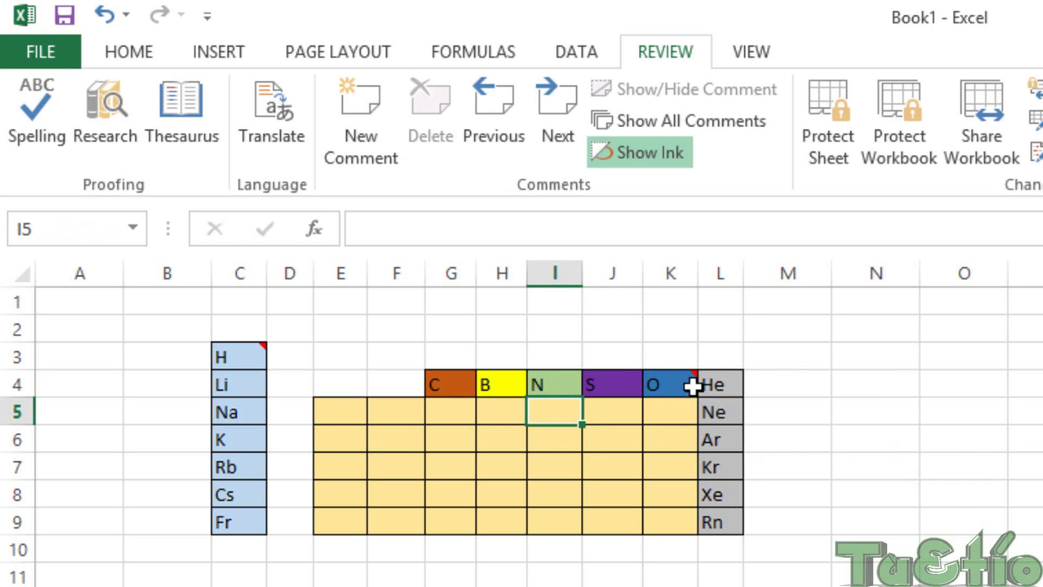
click(670, 389)
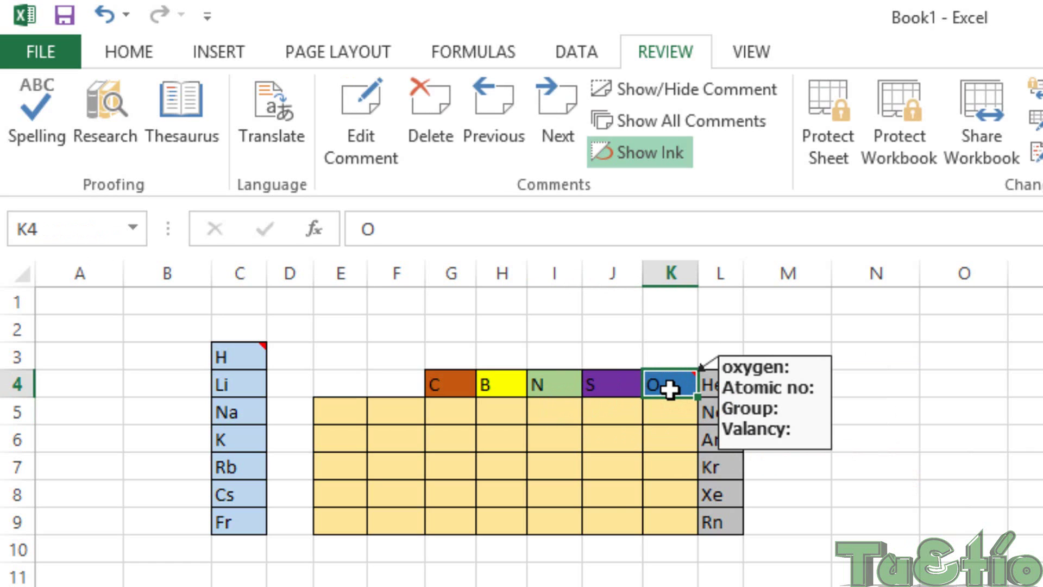
click(369, 108)
click(695, 479)
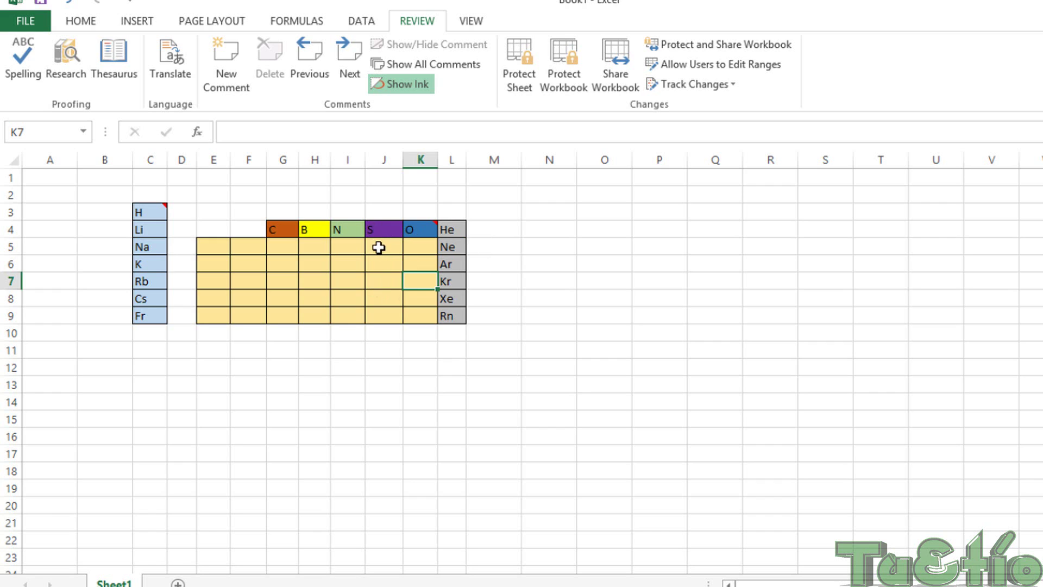
click(379, 247)
click(388, 230)
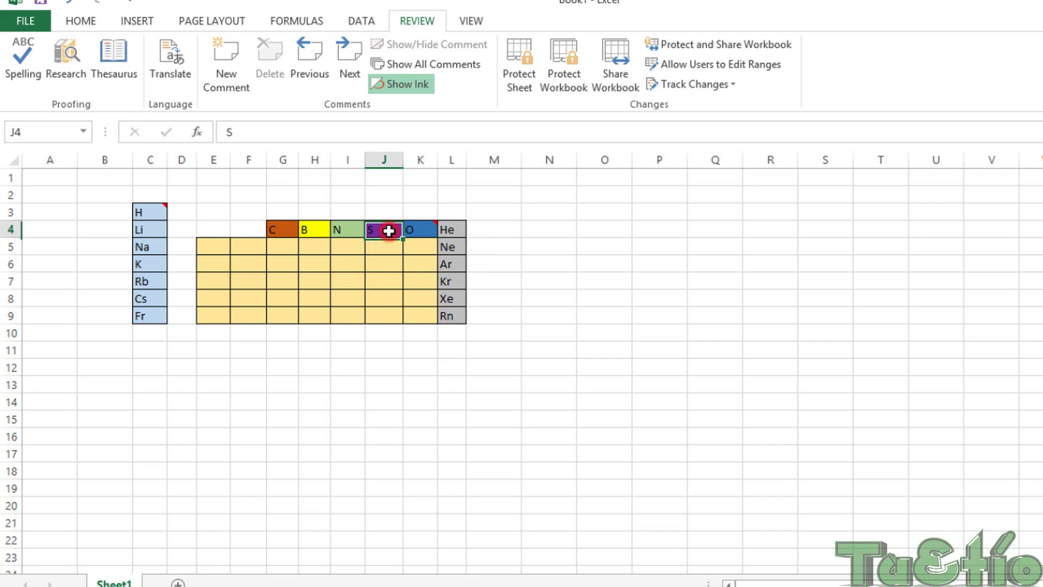
click(421, 247)
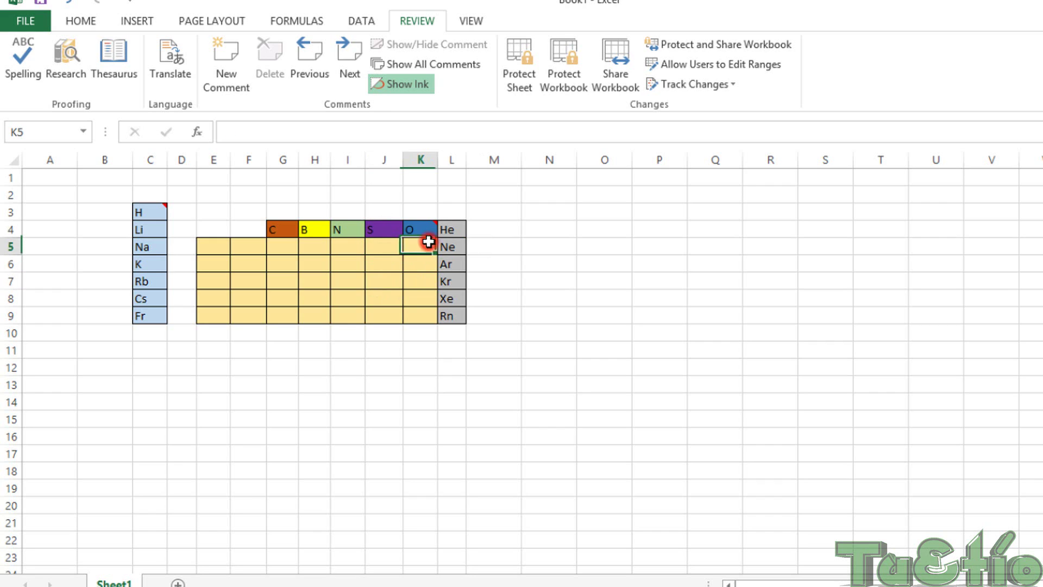
click(371, 249)
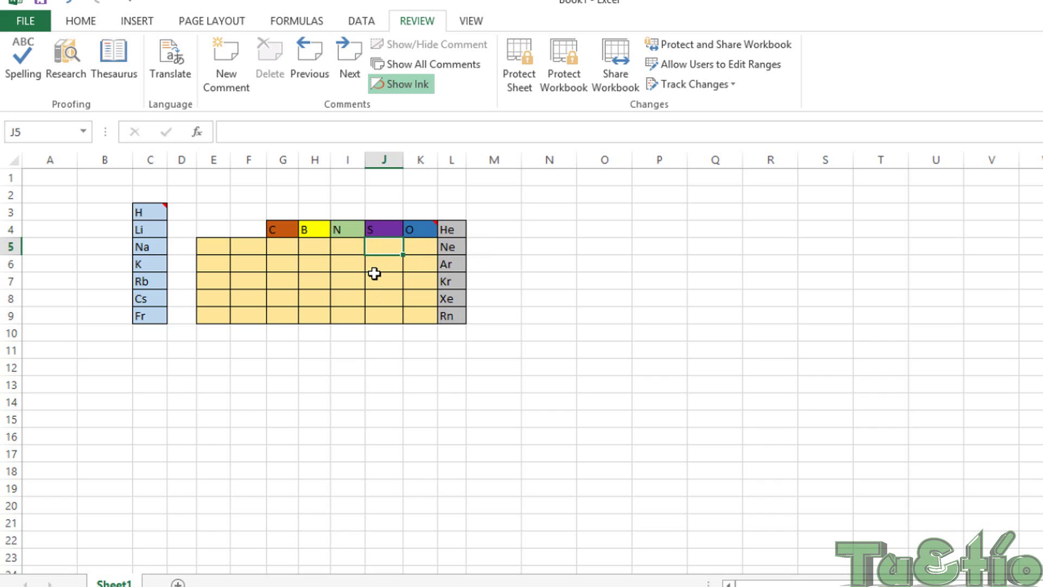